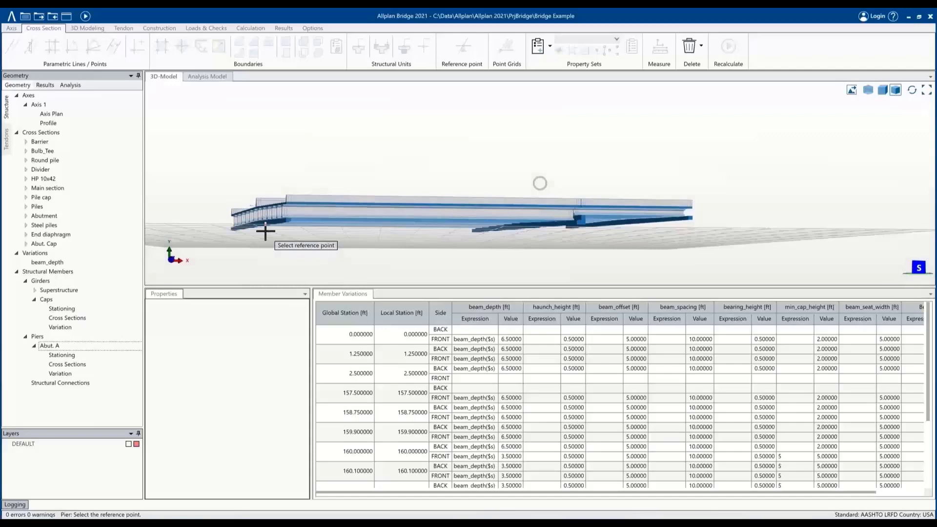
Zoom the 3D view in on the bridge's left end.
{"action": "scroll", "coordinate": [265, 232], "scroll_direction": "up", "scroll_amount": 5}
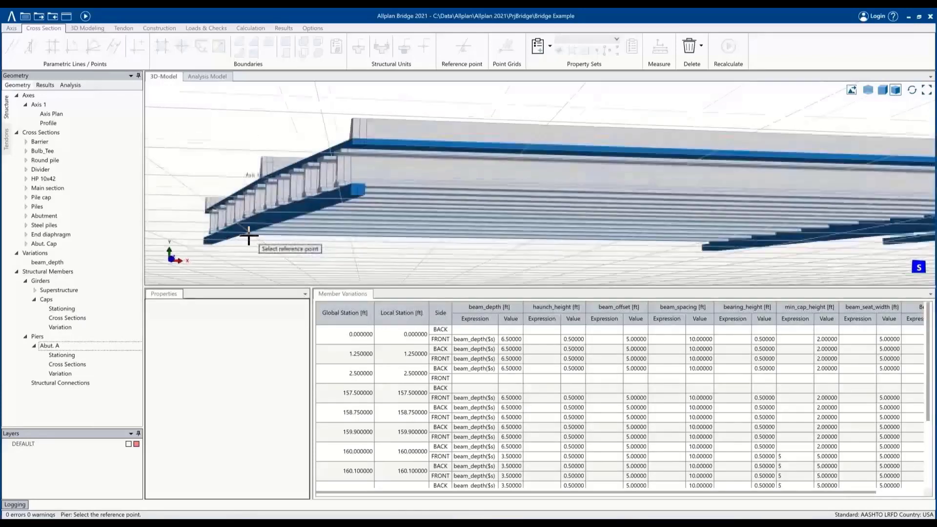
{"action": "scroll", "coordinate": [252, 233], "scroll_direction": "up", "scroll_amount": 3}
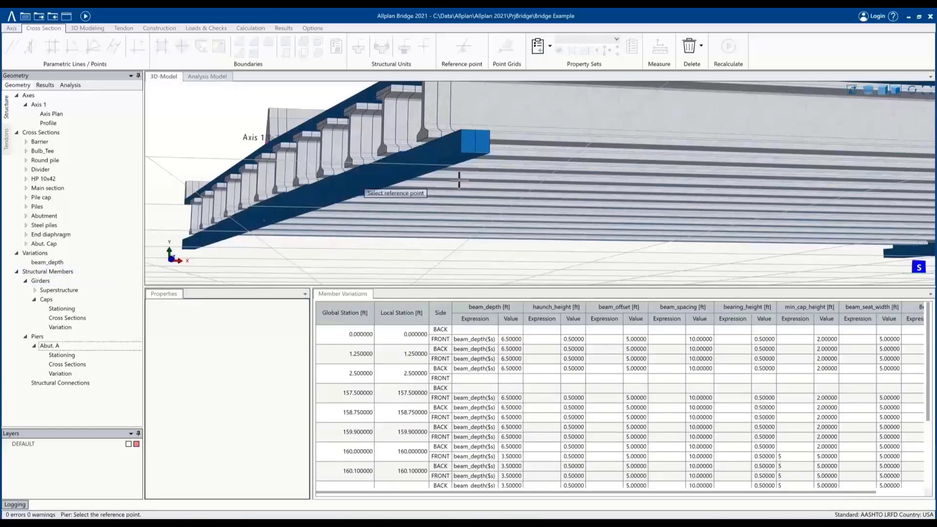
Pick the pier's reference point at the bridge start and assign the Abutment cross section.
{"action": "left_click", "coordinate": [271, 222]}
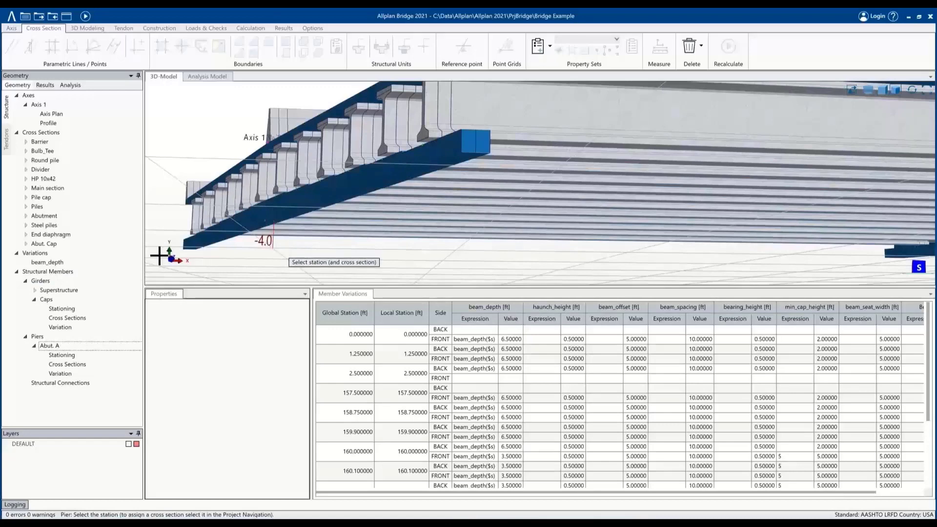
{"action": "left_click", "coordinate": [72, 219]}
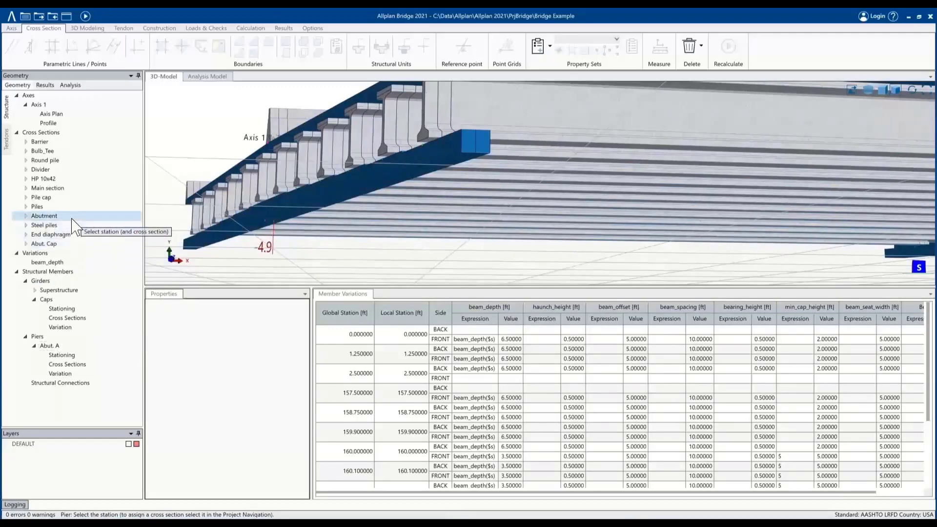
{"action": "left_click", "coordinate": [284, 249]}
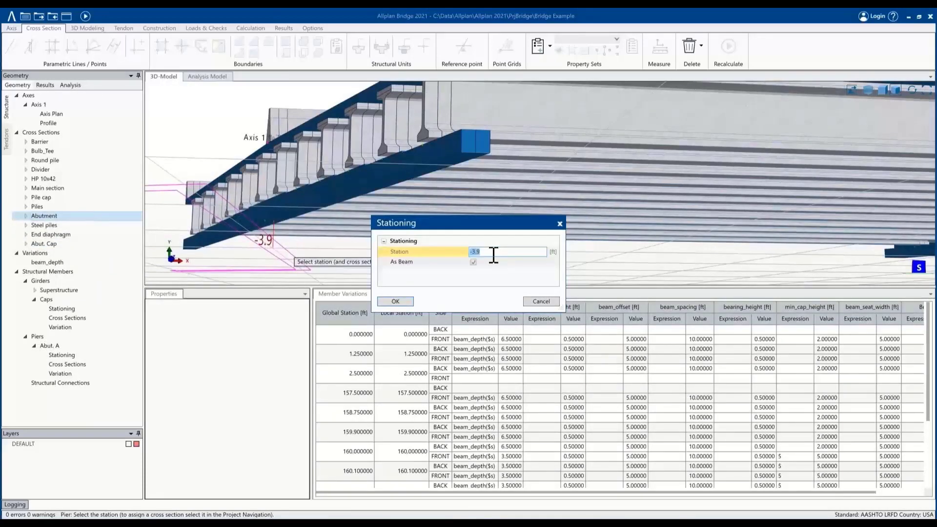
{"action": "left_click", "coordinate": [395, 301]}
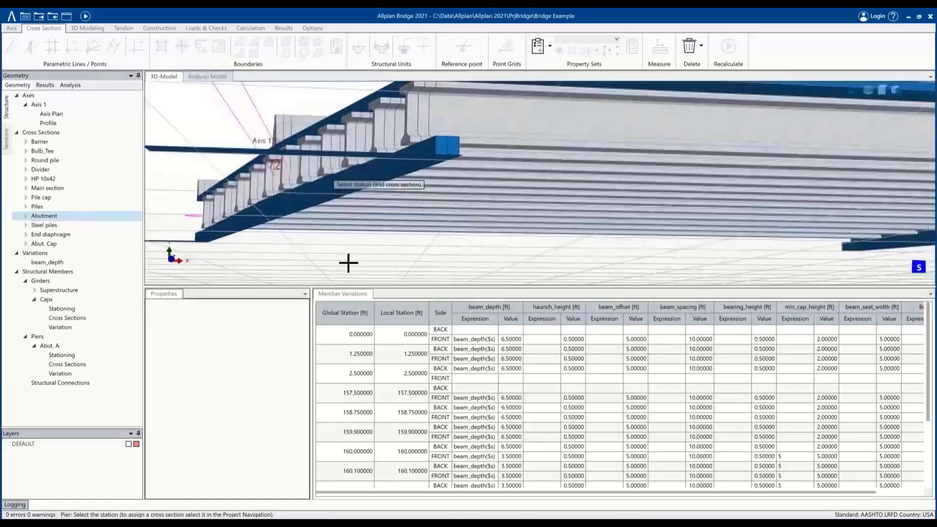
Station the Abutment section from -10 to 0 ft with Total 2 subdivisions.
{"action": "left_click", "coordinate": [572, 280]}
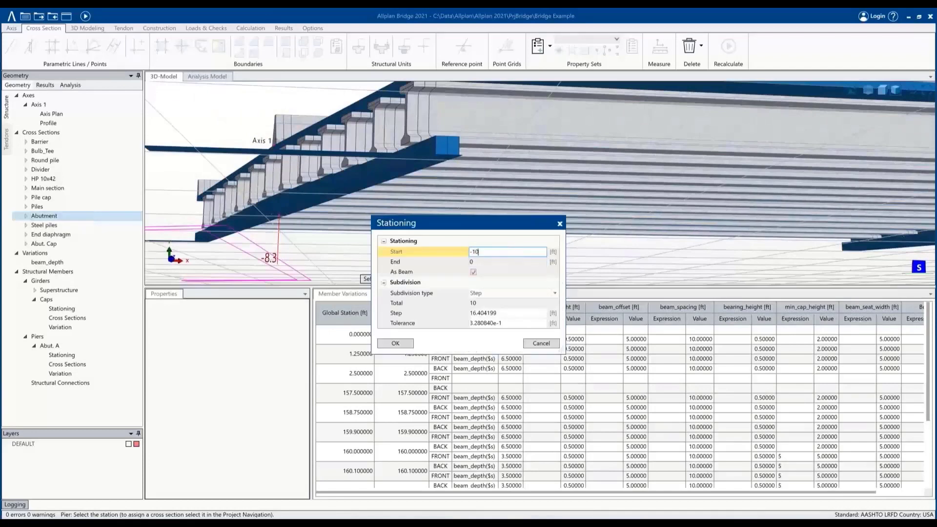
{"action": "left_click", "coordinate": [530, 293]}
{"action": "left_click", "coordinate": [502, 305]}
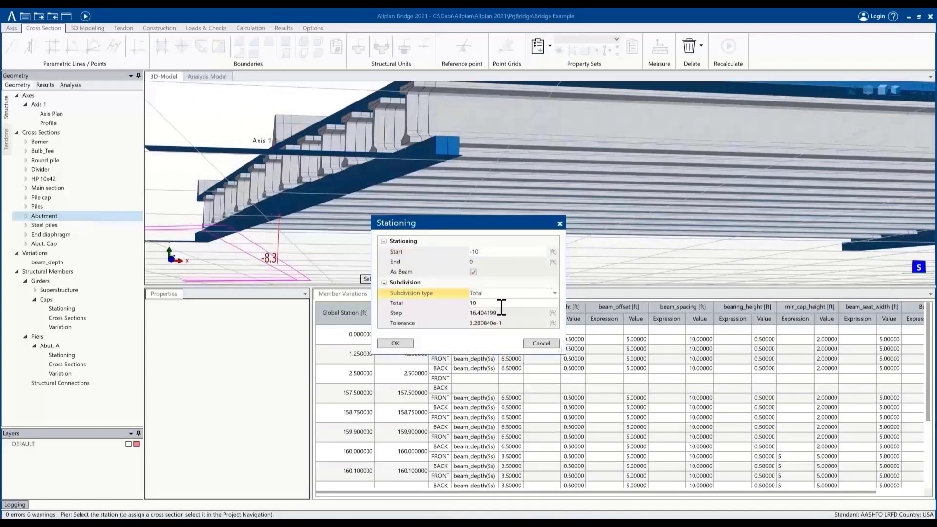
{"action": "left_click", "coordinate": [420, 307]}
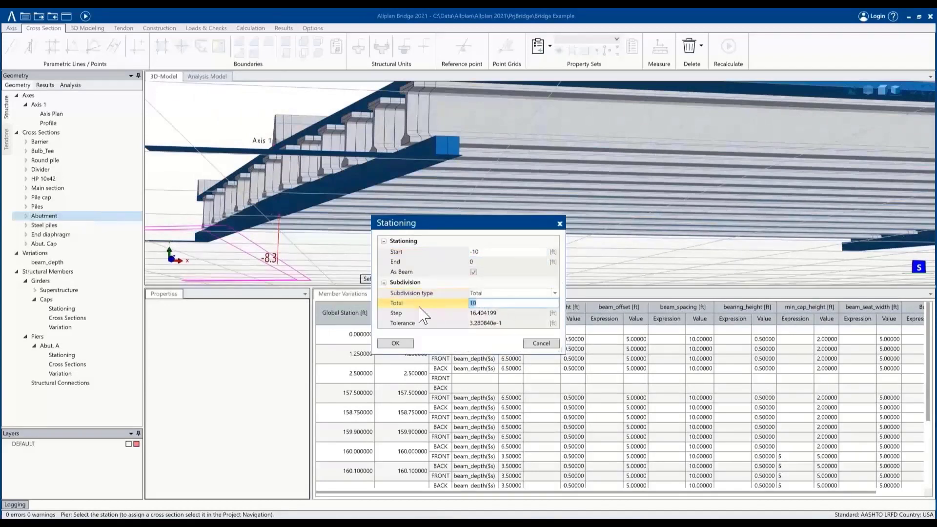
{"action": "left_click", "coordinate": [395, 343]}
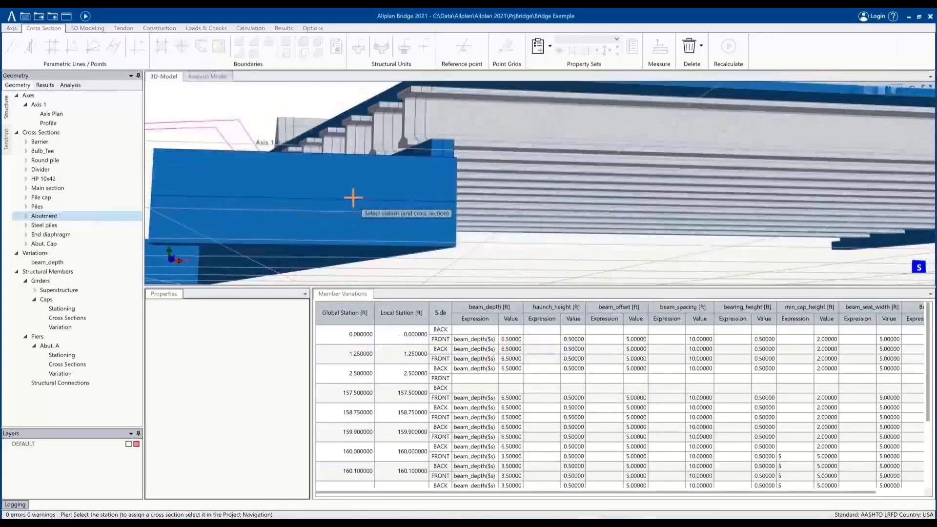
Add Steel piles stationed from -25 to -10 ft with Total subdivision, then finish the pier.
{"action": "left_click", "coordinate": [43, 226]}
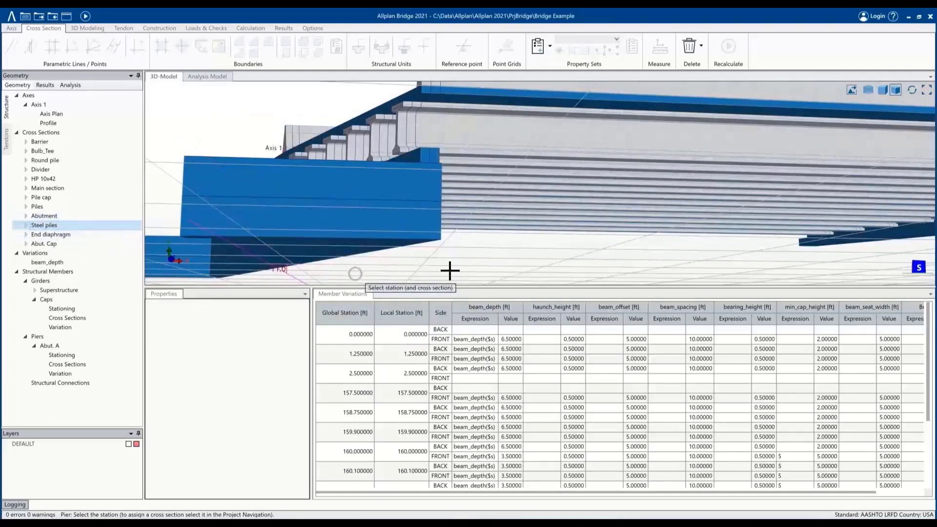
{"action": "left_click", "coordinate": [469, 269]}
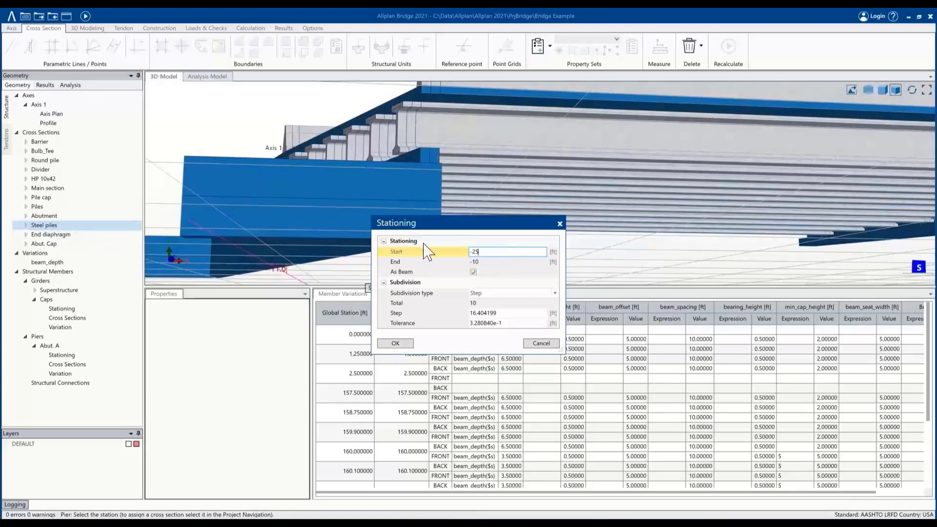
{"action": "left_click", "coordinate": [492, 293]}
{"action": "left_click", "coordinate": [496, 306]}
{"action": "left_click", "coordinate": [431, 305]}
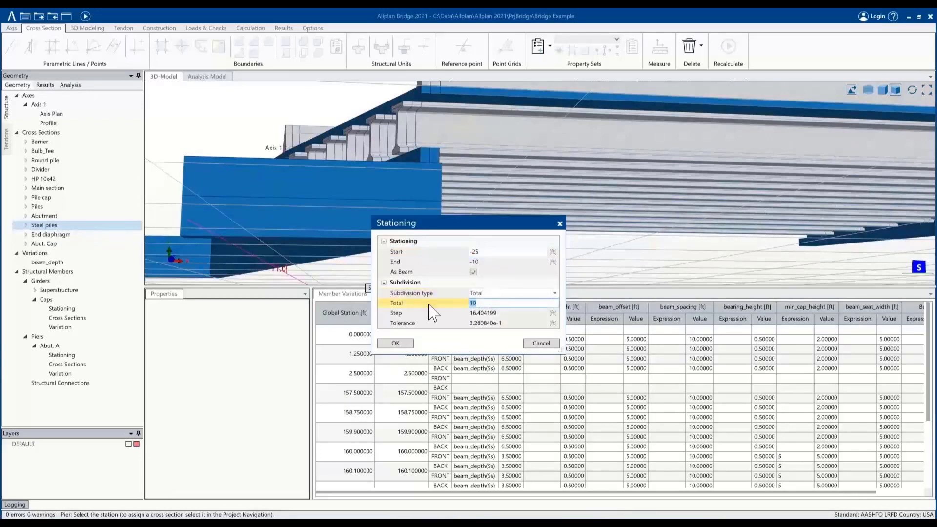
{"action": "left_click", "coordinate": [396, 344]}
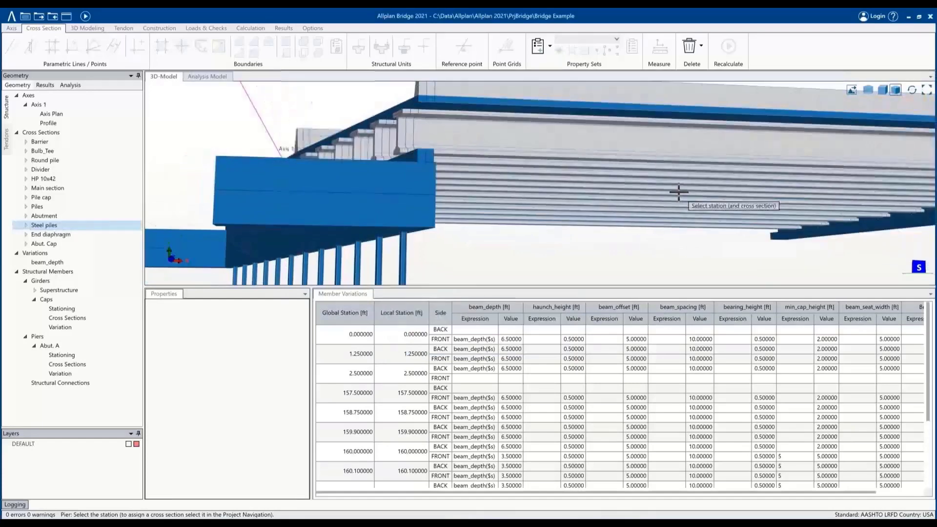
{"action": "scroll", "coordinate": [610, 190], "scroll_direction": "down", "scroll_amount": 3}
{"action": "scroll", "coordinate": [435, 174], "scroll_direction": "down", "scroll_amount": 2}
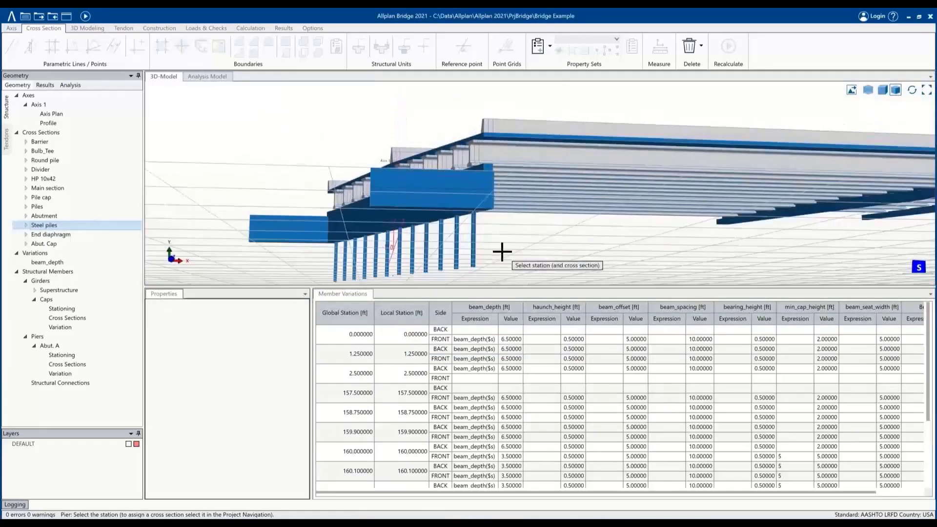
{"action": "key", "text": "Escape"}
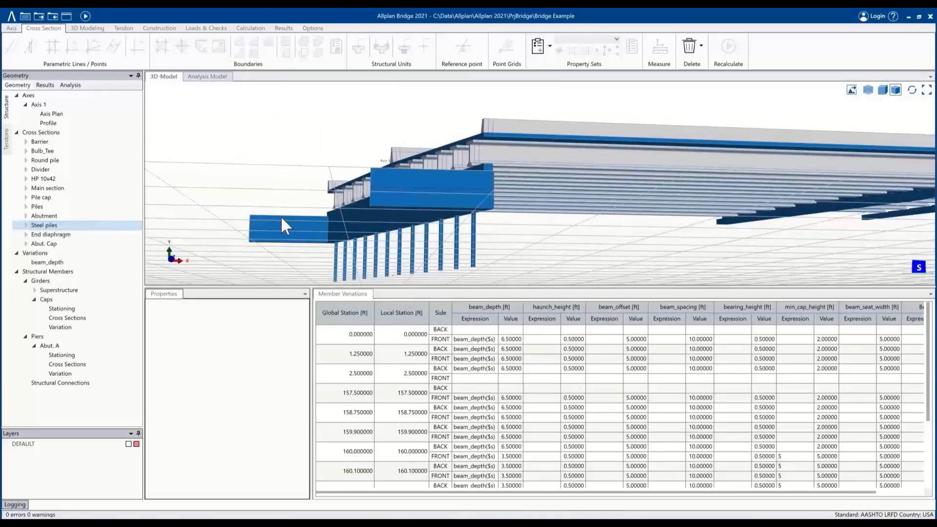
Copy the Abut. A pier to the bridge's far end and name the copy Abut. B.
{"action": "left_click", "coordinate": [62, 347]}
{"action": "right_click", "coordinate": [62, 347]}
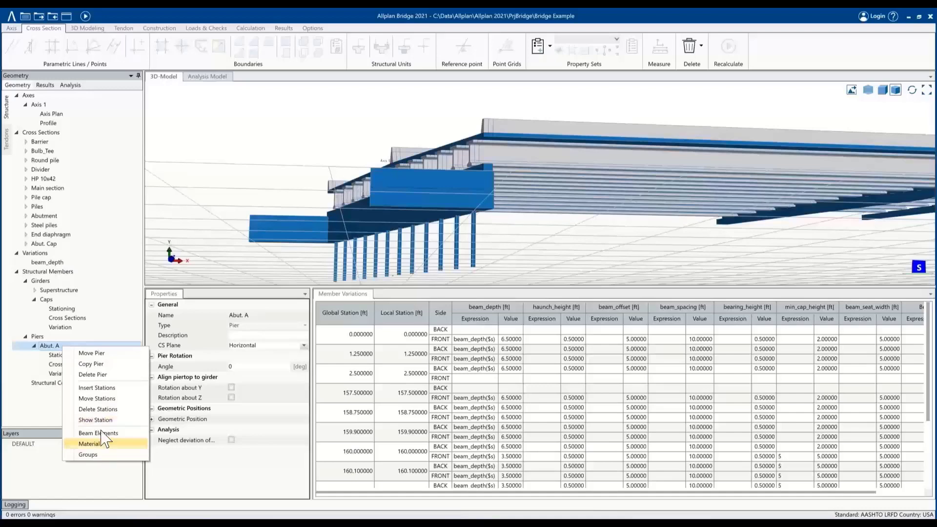
{"action": "left_click", "coordinate": [103, 364]}
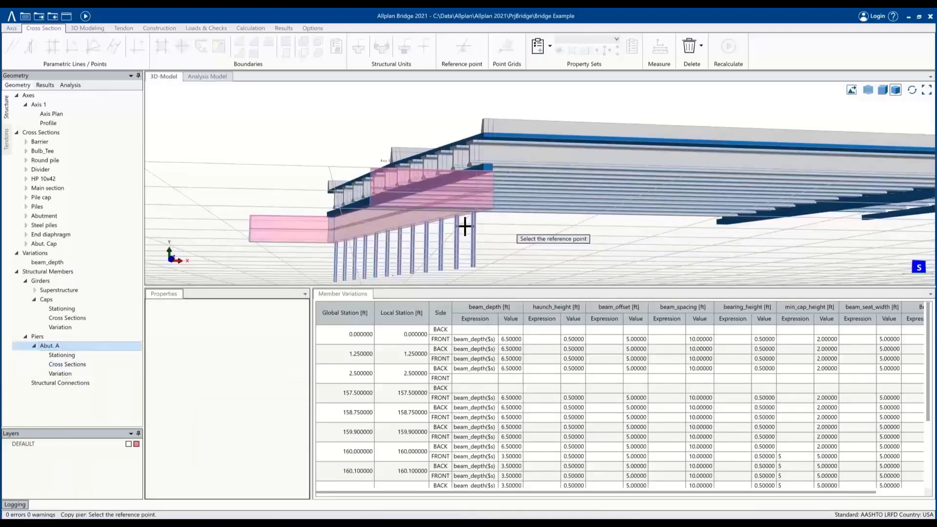
{"action": "scroll", "coordinate": [447, 197], "scroll_direction": "down", "scroll_amount": 3}
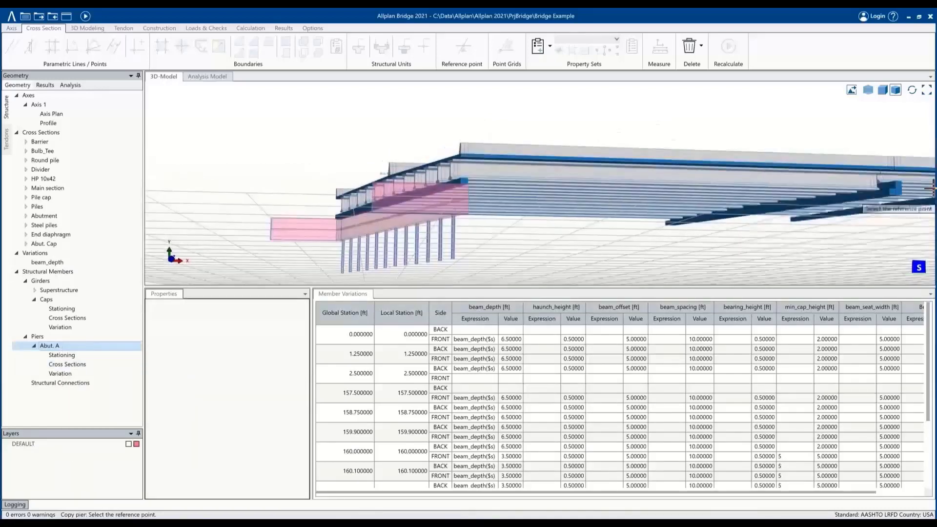
{"action": "scroll", "coordinate": [899, 213], "scroll_direction": "up", "scroll_amount": 5}
{"action": "scroll", "coordinate": [899, 214], "scroll_direction": "up", "scroll_amount": 3}
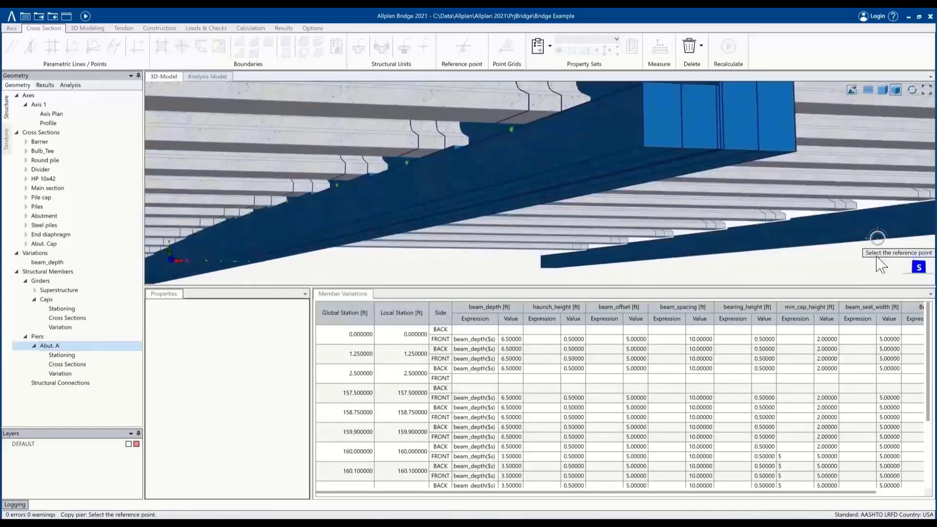
{"action": "left_click", "coordinate": [876, 258]}
{"action": "left_click", "coordinate": [504, 252]}
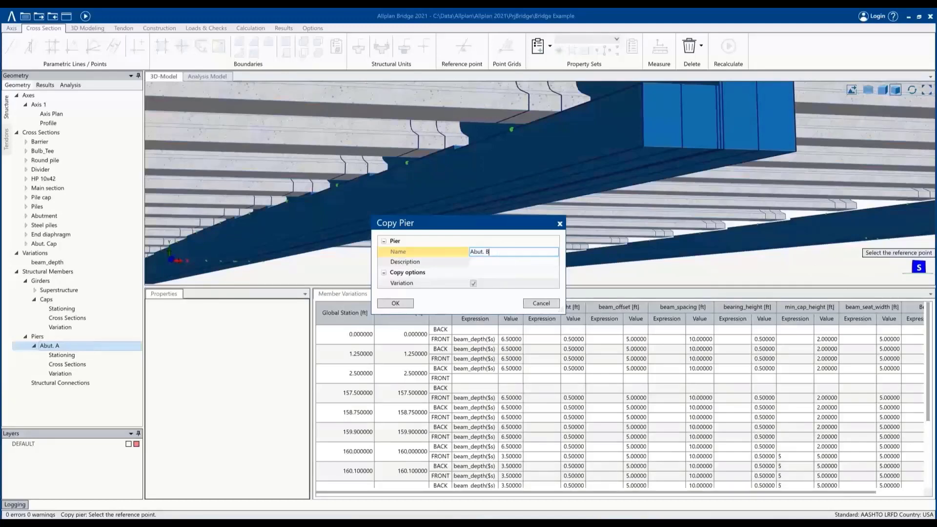
{"action": "left_click", "coordinate": [394, 303]}
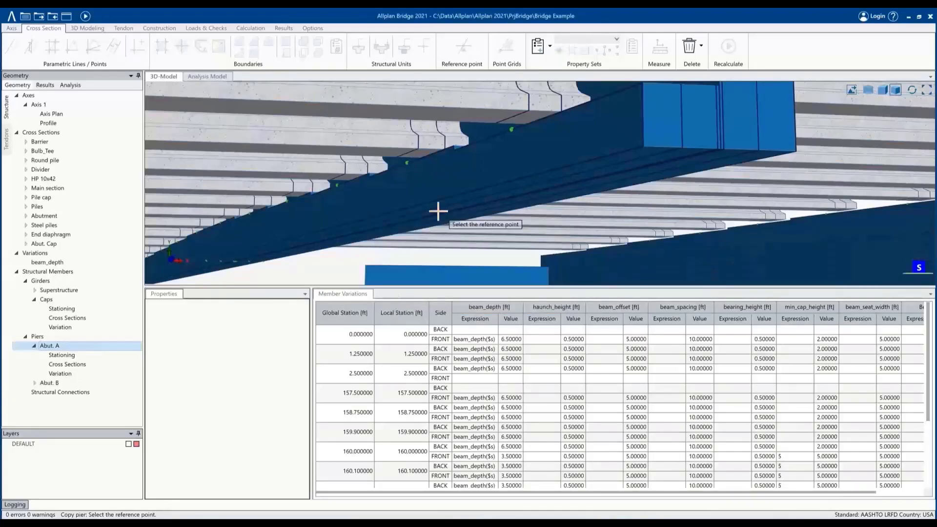
End the copy command and start editing Abut. B's rotation angle.
{"action": "scroll", "coordinate": [440, 210], "scroll_direction": "down", "scroll_amount": 3}
{"action": "key", "text": "Escape"}
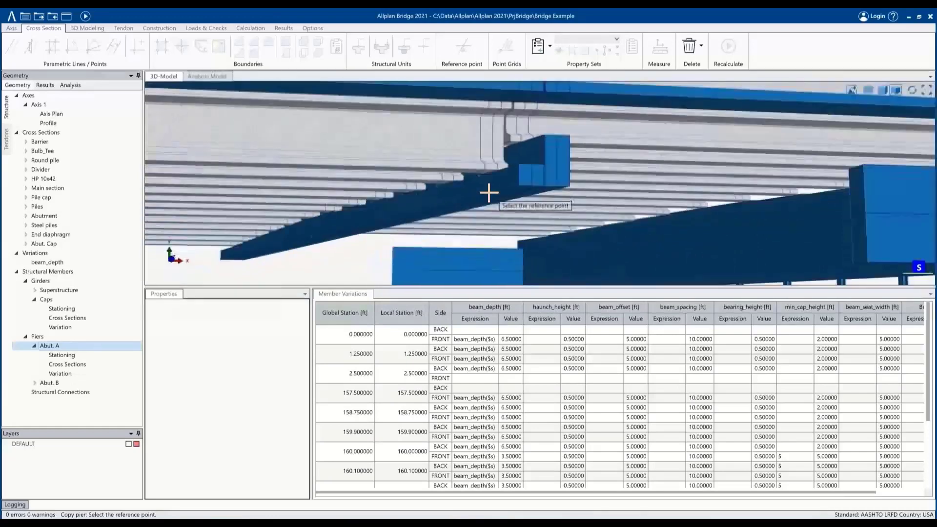
{"action": "scroll", "coordinate": [571, 173], "scroll_direction": "down", "scroll_amount": 2}
{"action": "scroll", "coordinate": [571, 173], "scroll_direction": "down", "scroll_amount": 5}
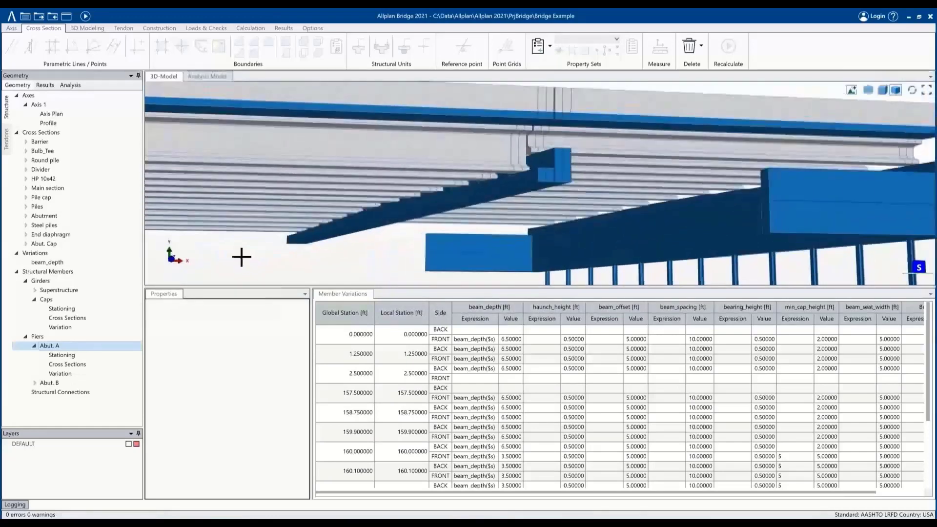
{"action": "double_click", "coordinate": [49, 383]}
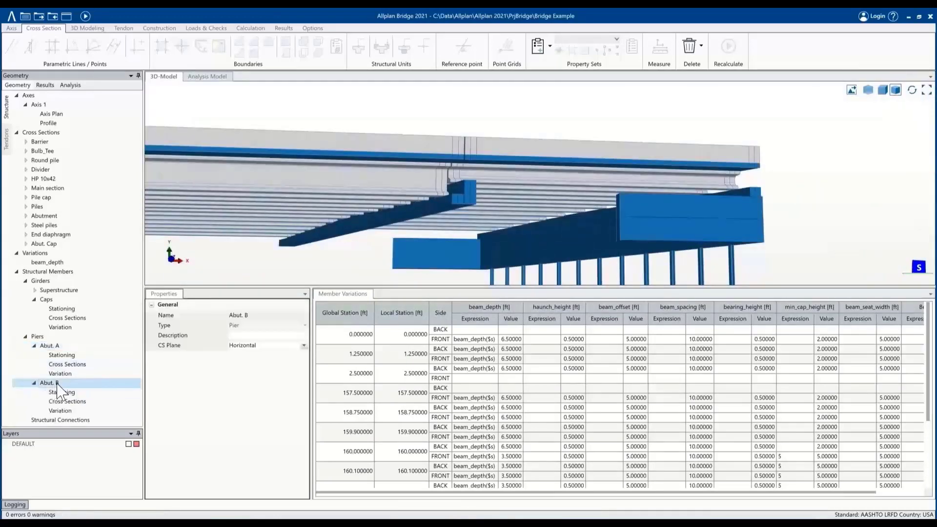
{"action": "left_click", "coordinate": [252, 366]}
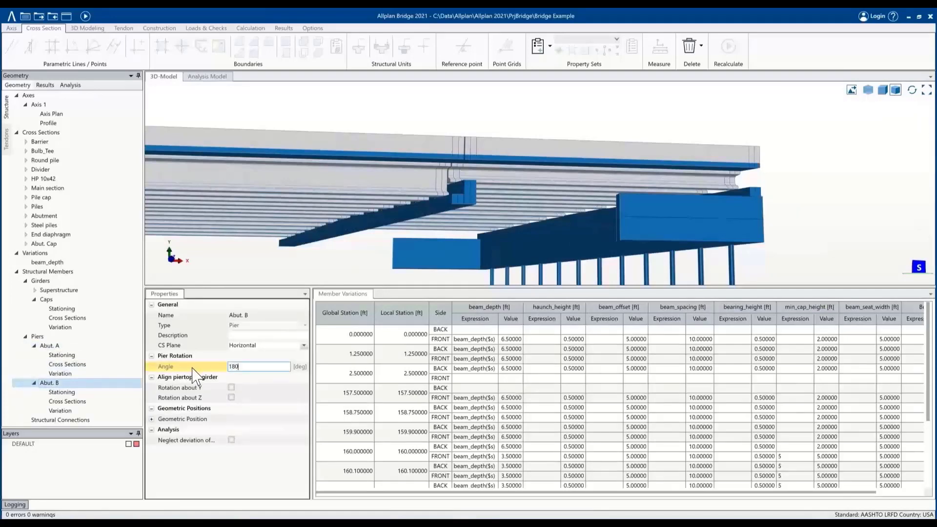
Apply Abut. B's 180° rotation, recalculate the model and fit the whole bridge in view.
{"action": "key", "text": "Return"}
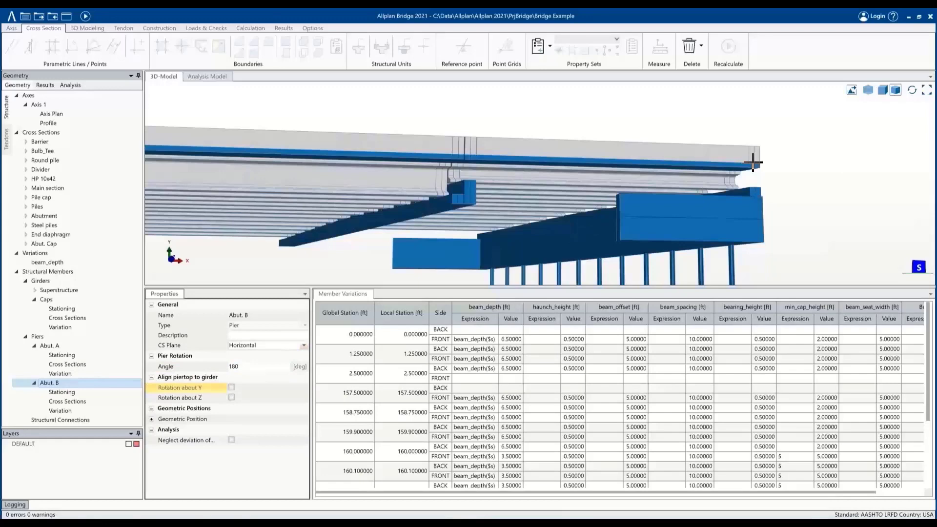
{"action": "left_click", "coordinate": [85, 16]}
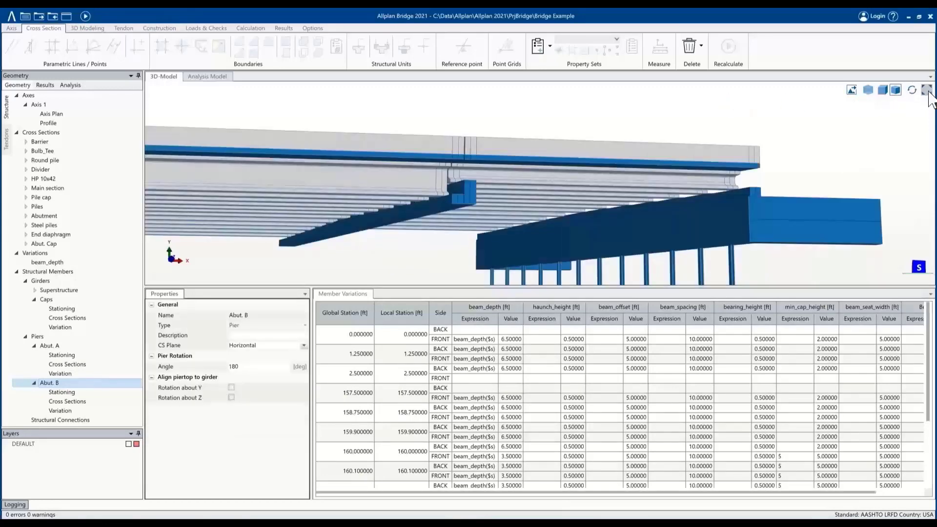
{"action": "left_click", "coordinate": [927, 90]}
{"action": "scroll", "coordinate": [685, 147], "scroll_direction": "up", "scroll_amount": 2}
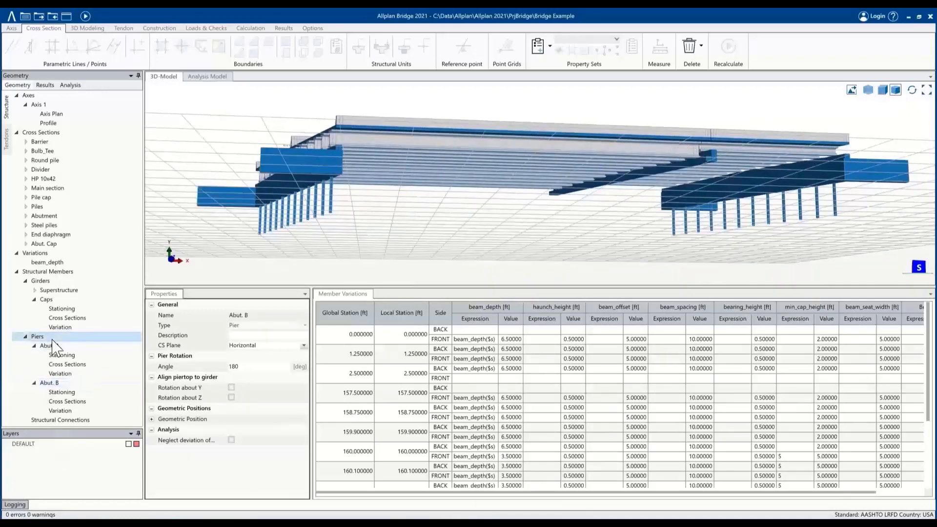
Add a new pier named Pier 1 under Piers.
{"action": "right_click", "coordinate": [53, 340]}
{"action": "left_click", "coordinate": [84, 358]}
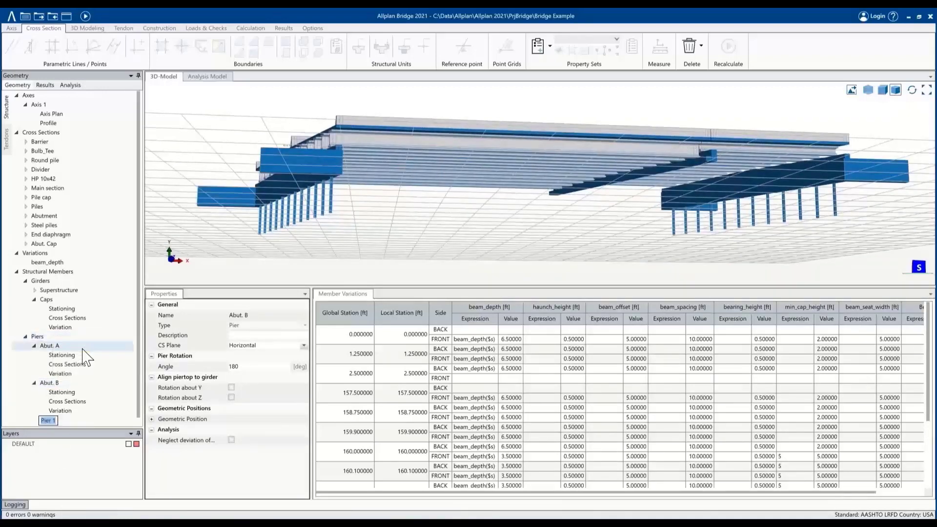
{"action": "key", "text": "Return"}
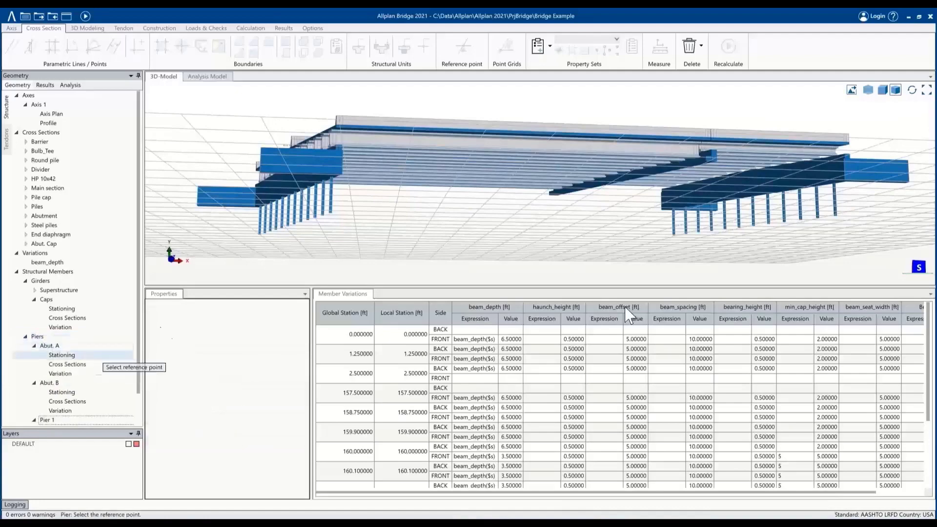
{"action": "scroll", "coordinate": [622, 190], "scroll_direction": "up", "scroll_amount": 6}
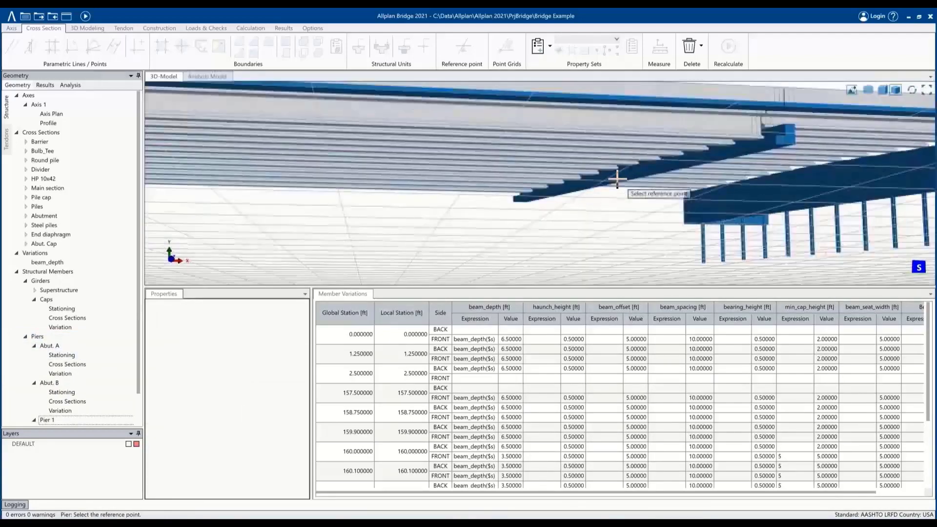
{"action": "scroll", "coordinate": [629, 170], "scroll_direction": "up", "scroll_amount": 5}
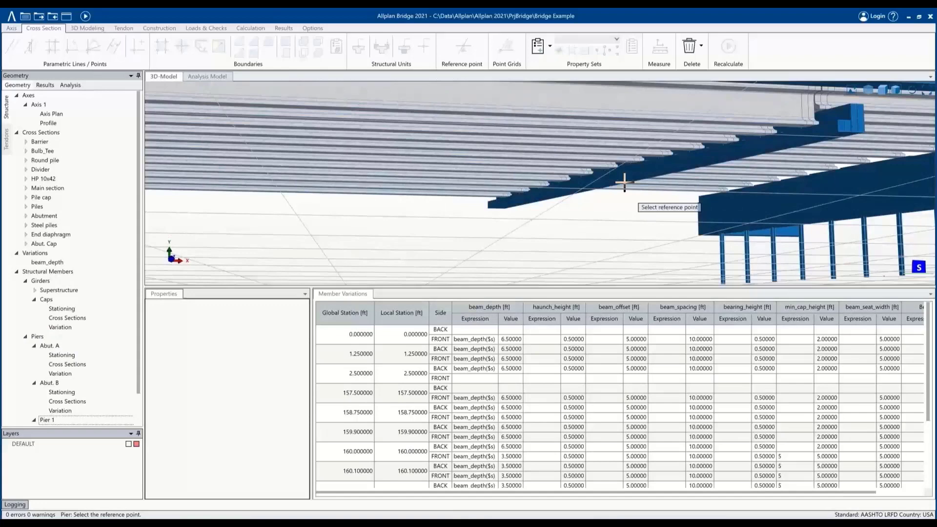
{"action": "scroll", "coordinate": [623, 174], "scroll_direction": "up", "scroll_amount": 1}
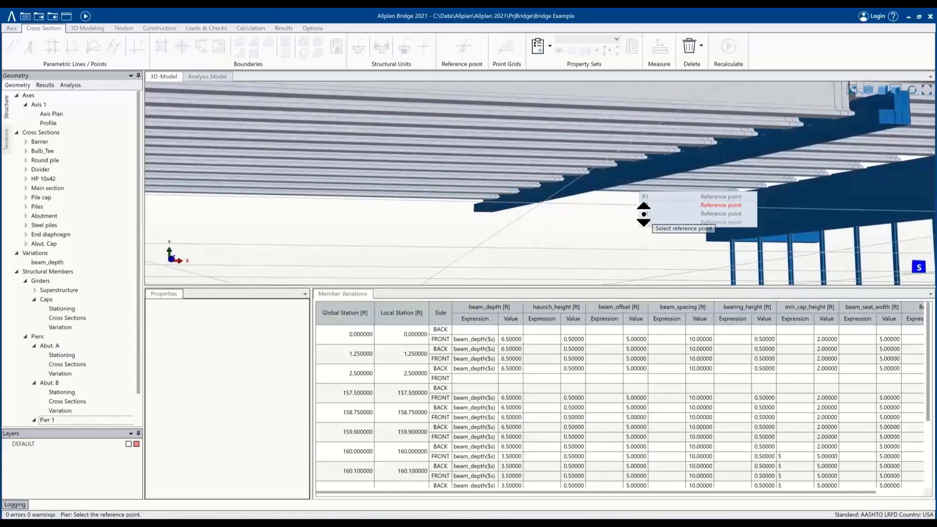
Pick Pier 1's reference point and assign the Piles cross section at station 0.
{"action": "left_click", "coordinate": [645, 210]}
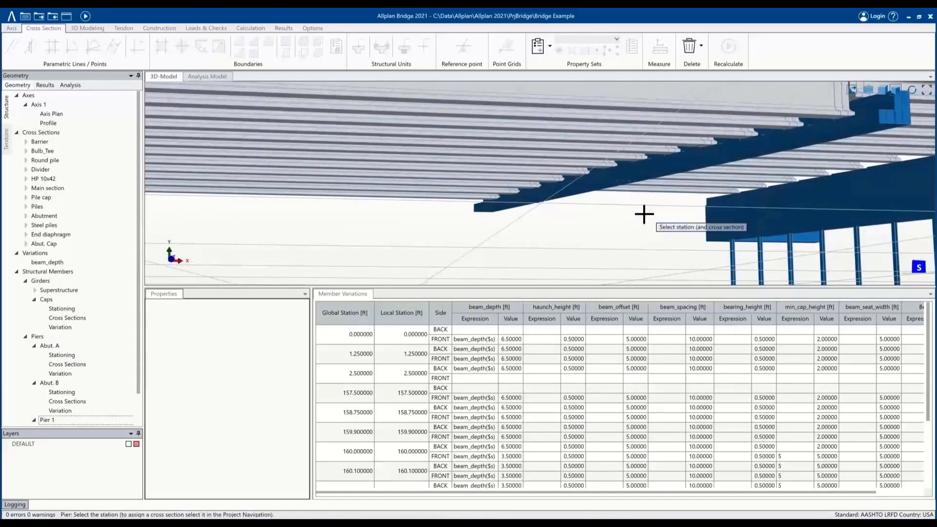
{"action": "left_click", "coordinate": [84, 210]}
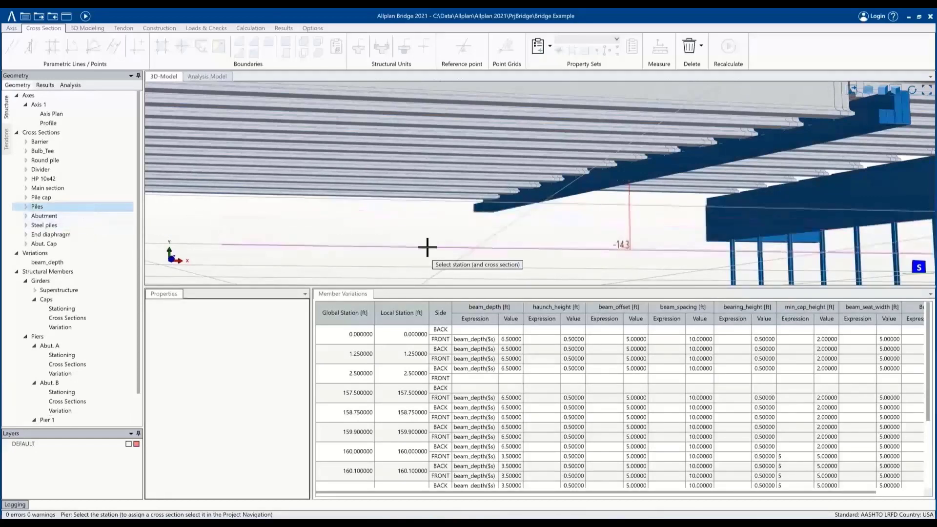
{"action": "left_click", "coordinate": [434, 243]}
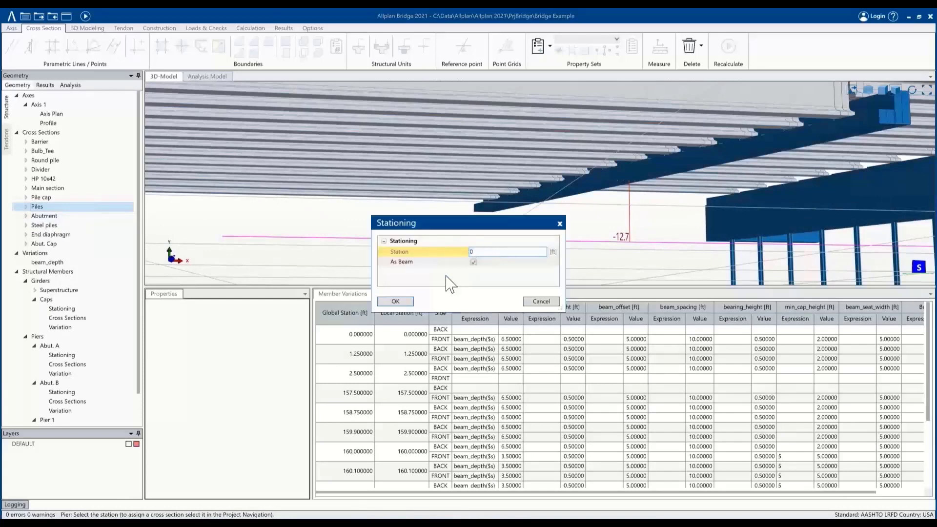
{"action": "type", "text": "0"}
{"action": "left_click", "coordinate": [400, 302]}
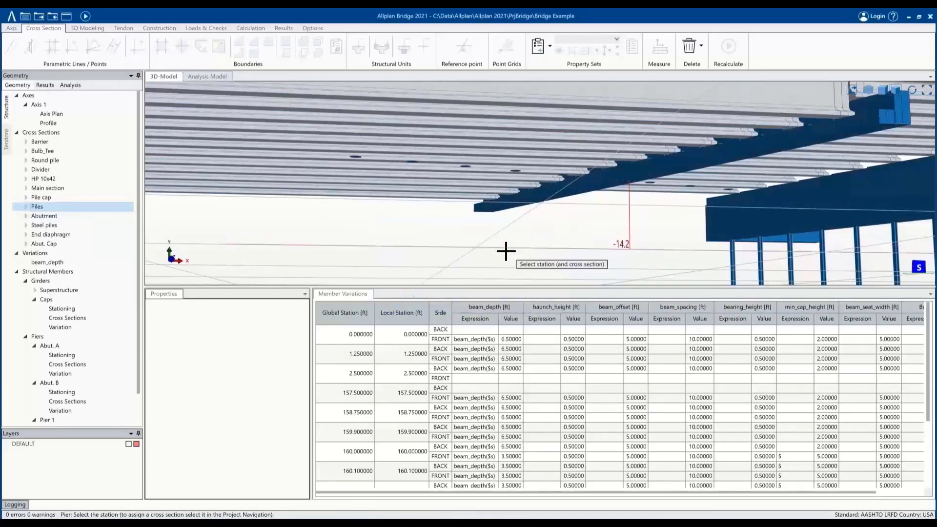
Station the piles from -25 to 0 with Total subdivision.
{"action": "left_click", "coordinate": [506, 252]}
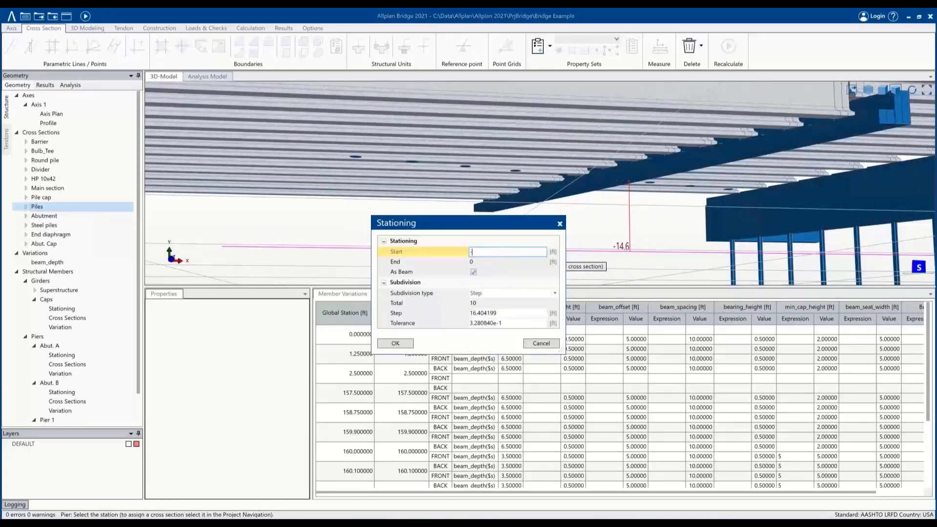
{"action": "type", "text": "-25"}
{"action": "left_click", "coordinate": [482, 293]}
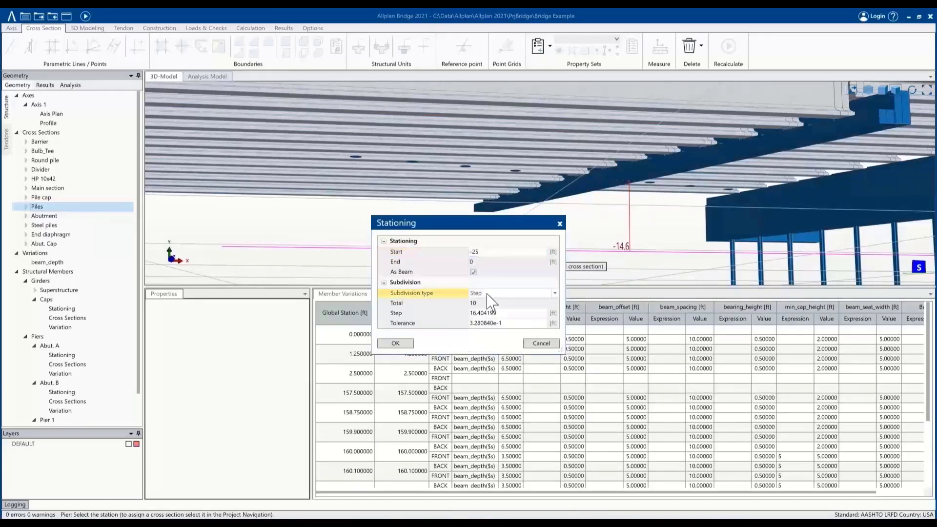
{"action": "left_click", "coordinate": [483, 293]}
{"action": "left_click", "coordinate": [477, 302]}
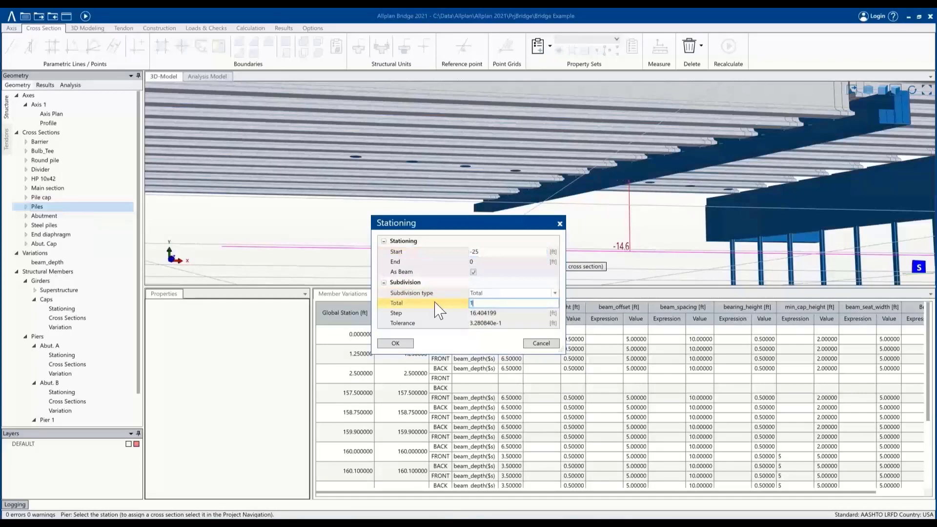
{"action": "left_click", "coordinate": [404, 344]}
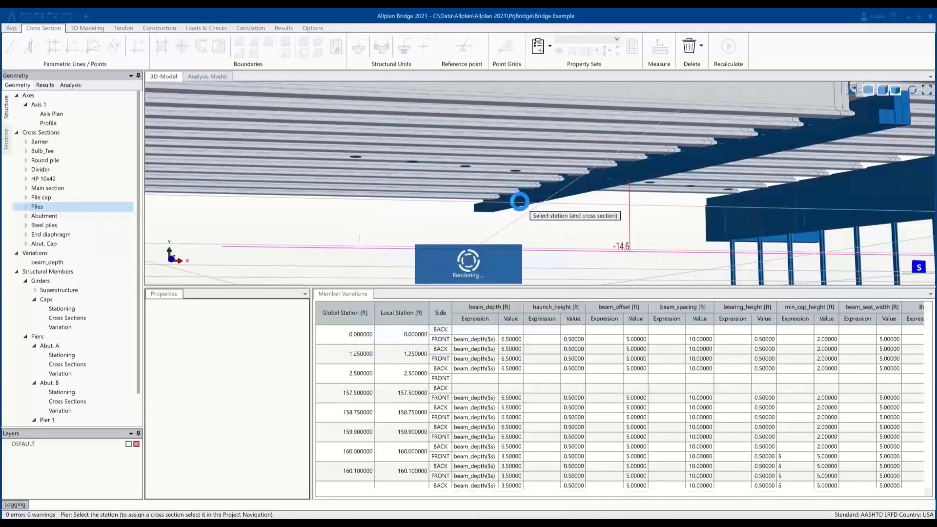
End pier placement and enter 90° as Pier 1's Pier Rotation angle.
{"action": "scroll", "coordinate": [507, 210], "scroll_direction": "down", "scroll_amount": 3}
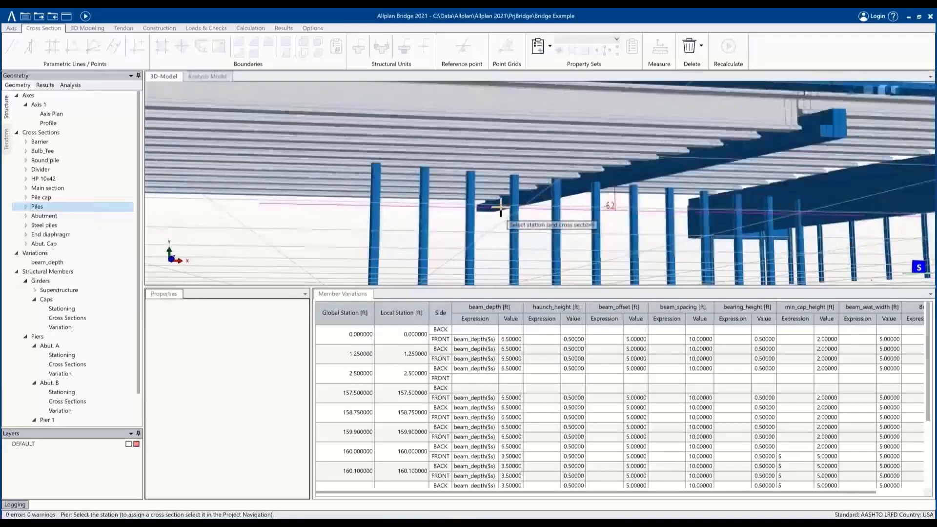
{"action": "key", "text": "Escape"}
{"action": "scroll", "coordinate": [537, 171], "scroll_direction": "down", "scroll_amount": 4}
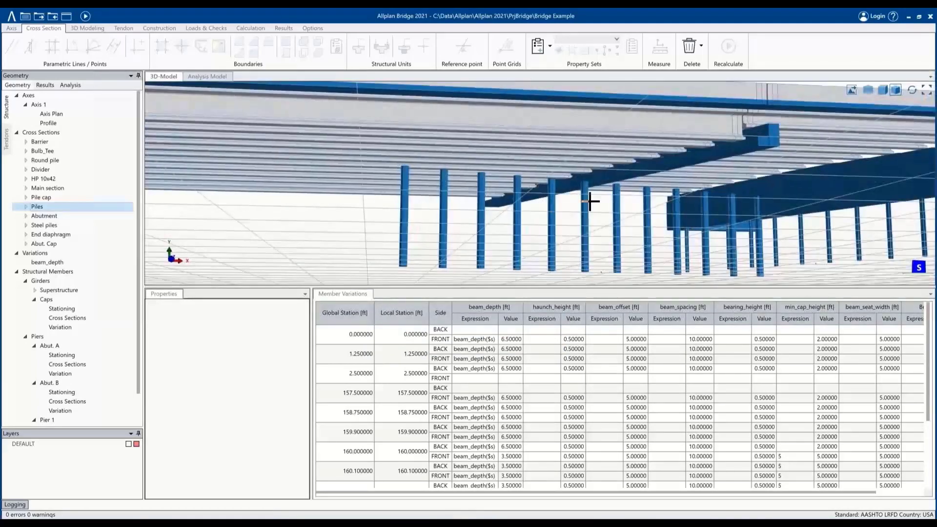
{"action": "scroll", "coordinate": [590, 201], "scroll_direction": "down", "scroll_amount": 1}
{"action": "scroll", "coordinate": [74, 398], "scroll_direction": "down", "scroll_amount": 2}
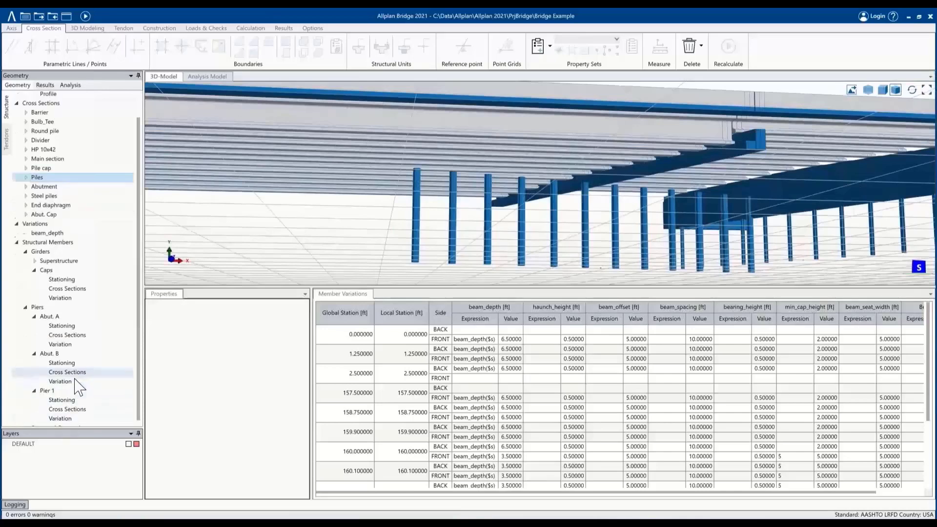
{"action": "left_click", "coordinate": [74, 386]}
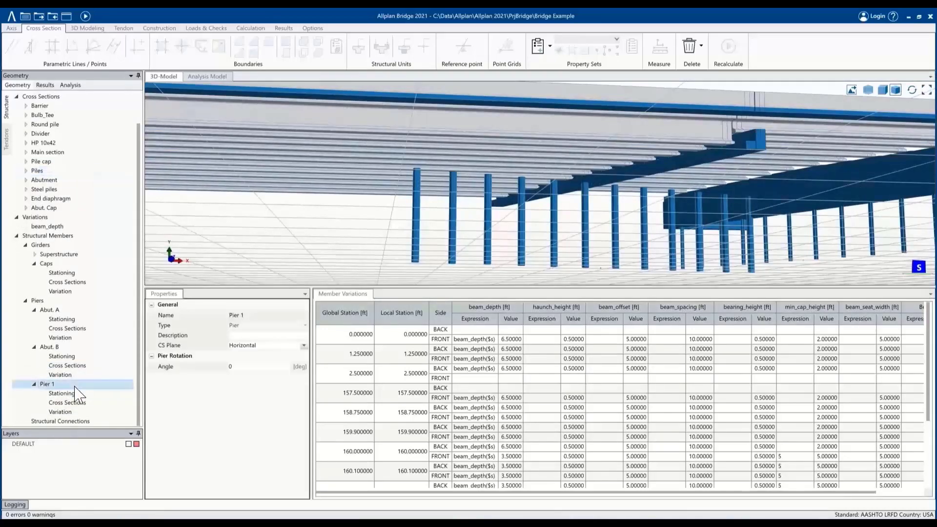
{"action": "left_click", "coordinate": [244, 370]}
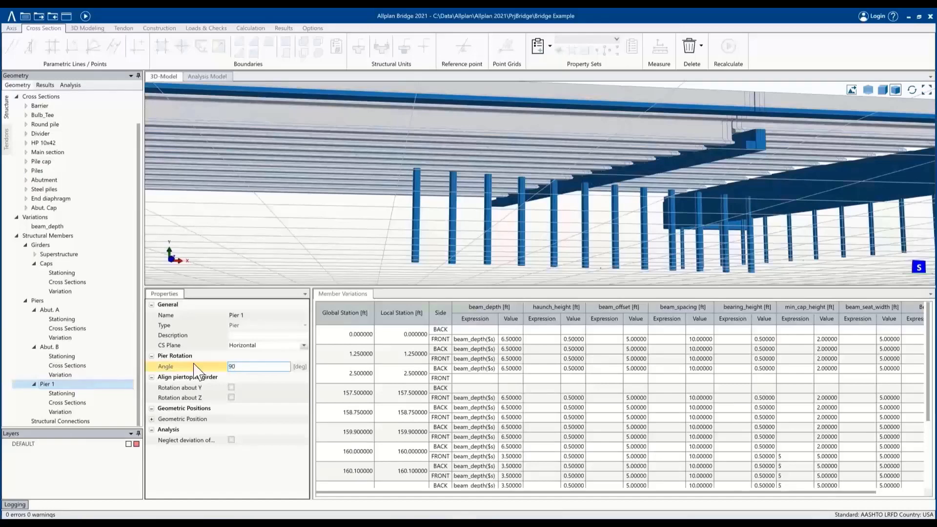
{"action": "type", "text": "90"}
{"action": "key", "text": "Tab"}
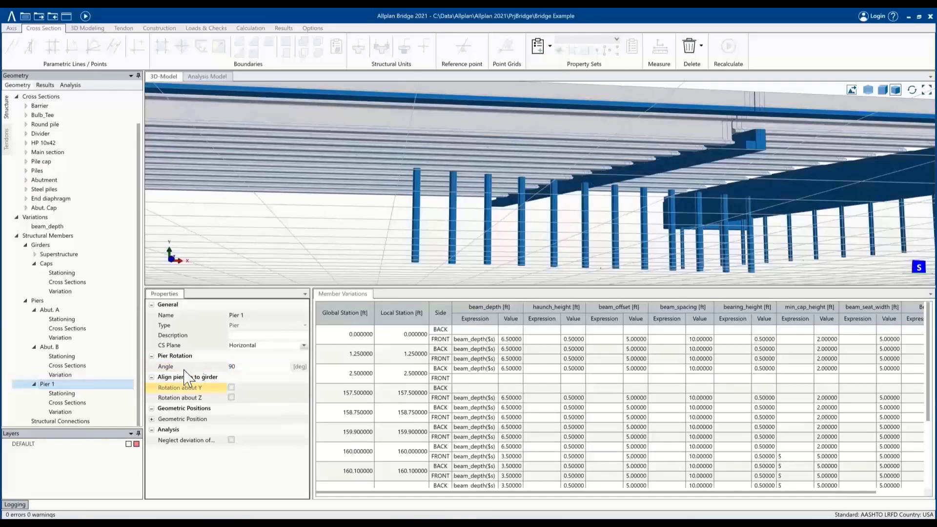
Recalculate the model and fit the bridge with the 90°-rotated Pier 1 into view.
{"action": "left_click", "coordinate": [85, 17]}
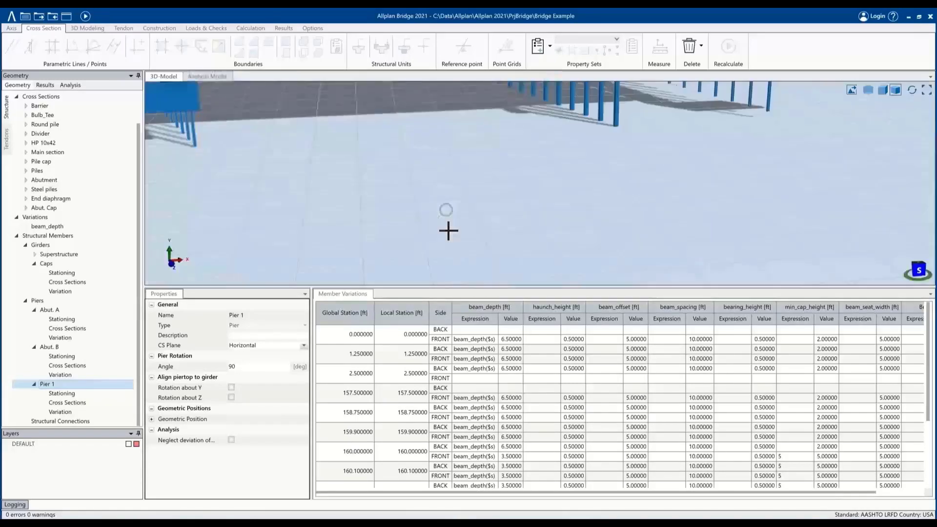
{"action": "left_click", "coordinate": [925, 92]}
{"action": "scroll", "coordinate": [592, 233], "scroll_direction": "up", "scroll_amount": 2}
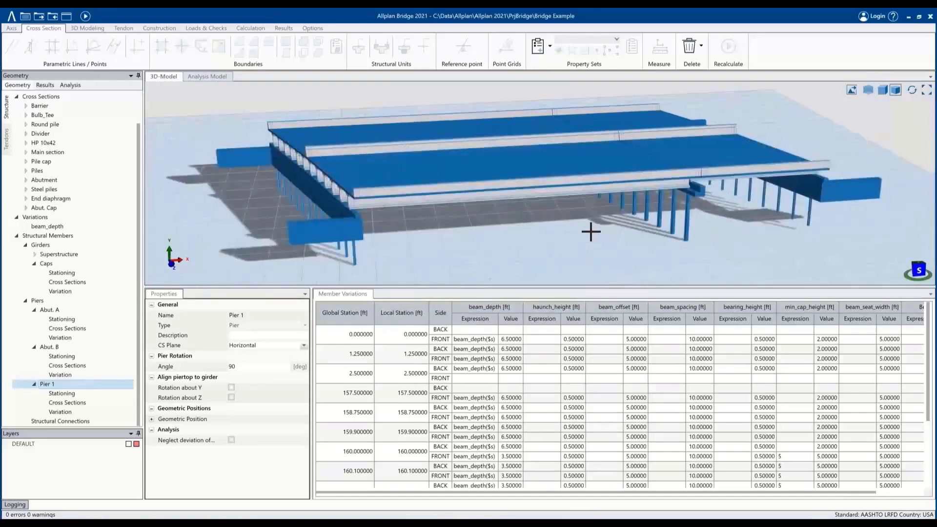